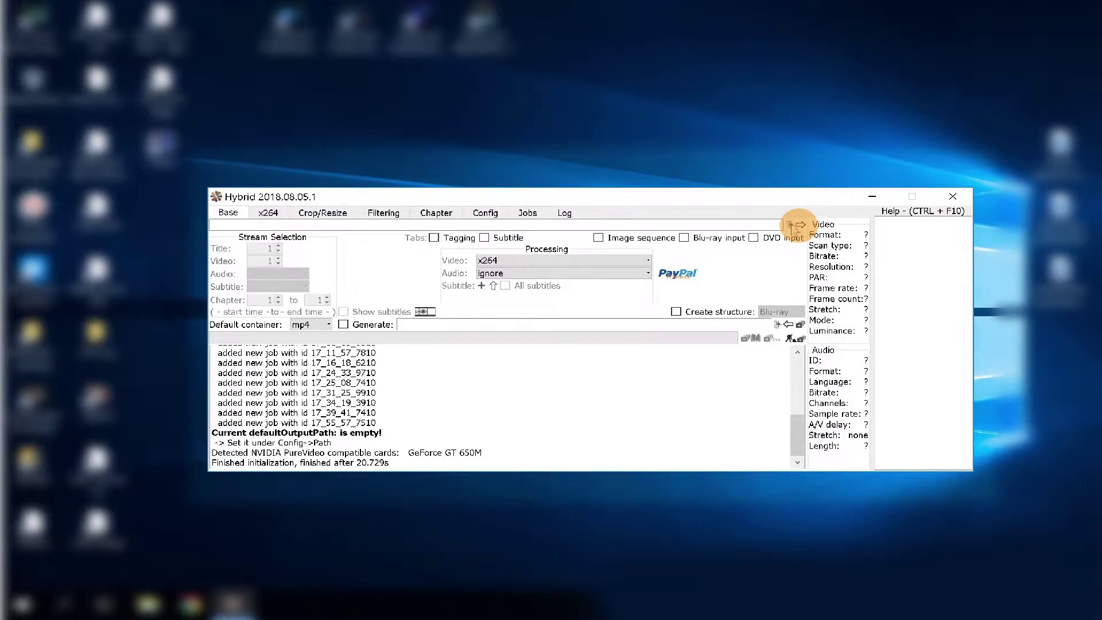
# Load the video "Me at the beach colorcorrected 1" from the SENASTE (D:) drive as the input file.
pyautogui.click(794, 226)
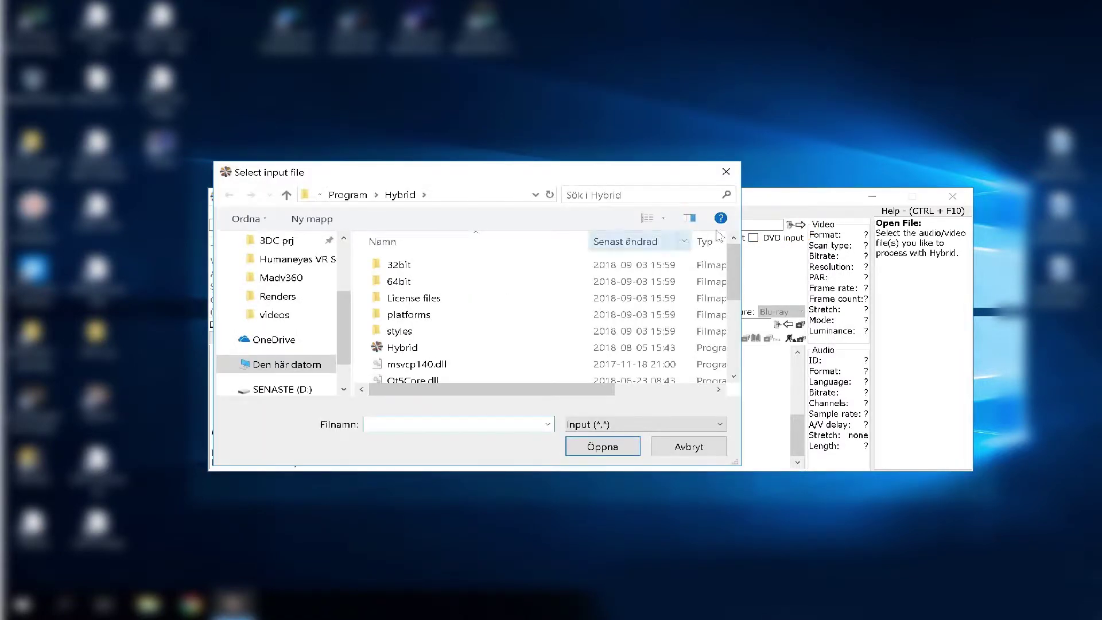
pyautogui.click(296, 389)
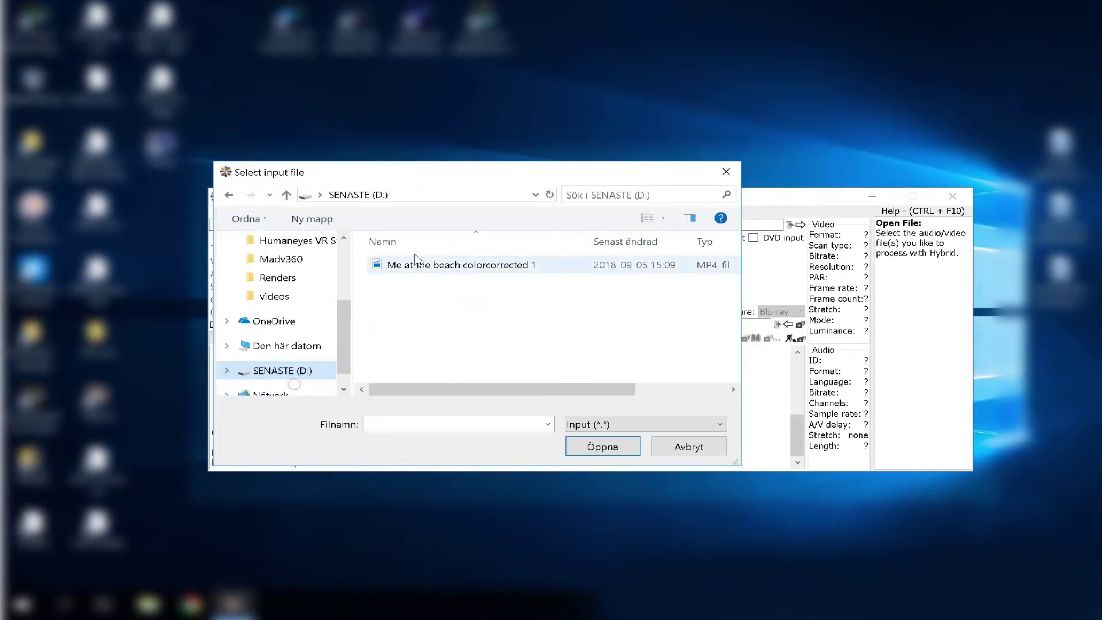
pyautogui.click(471, 267)
pyautogui.click(466, 274)
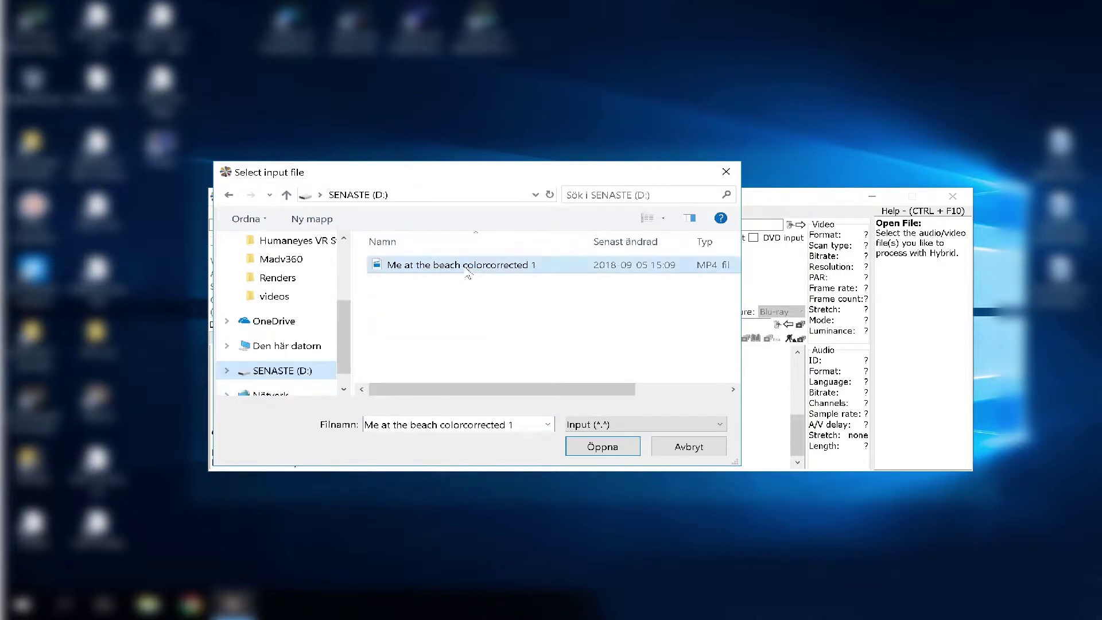
pyautogui.click(612, 457)
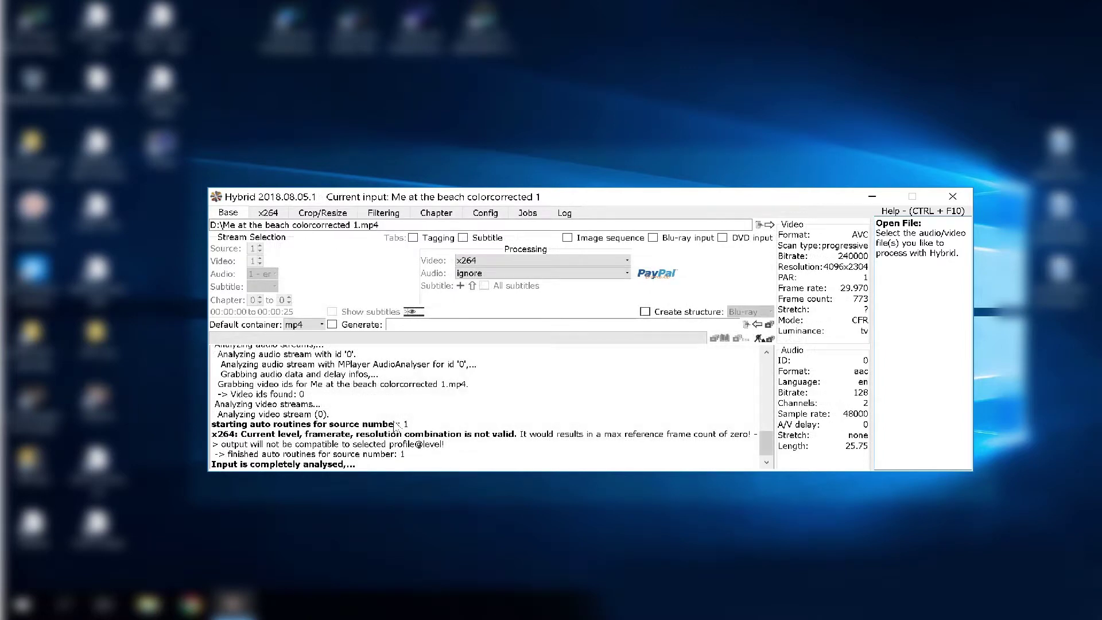
# Set the audio processing to "passthrough all".
pyautogui.click(472, 285)
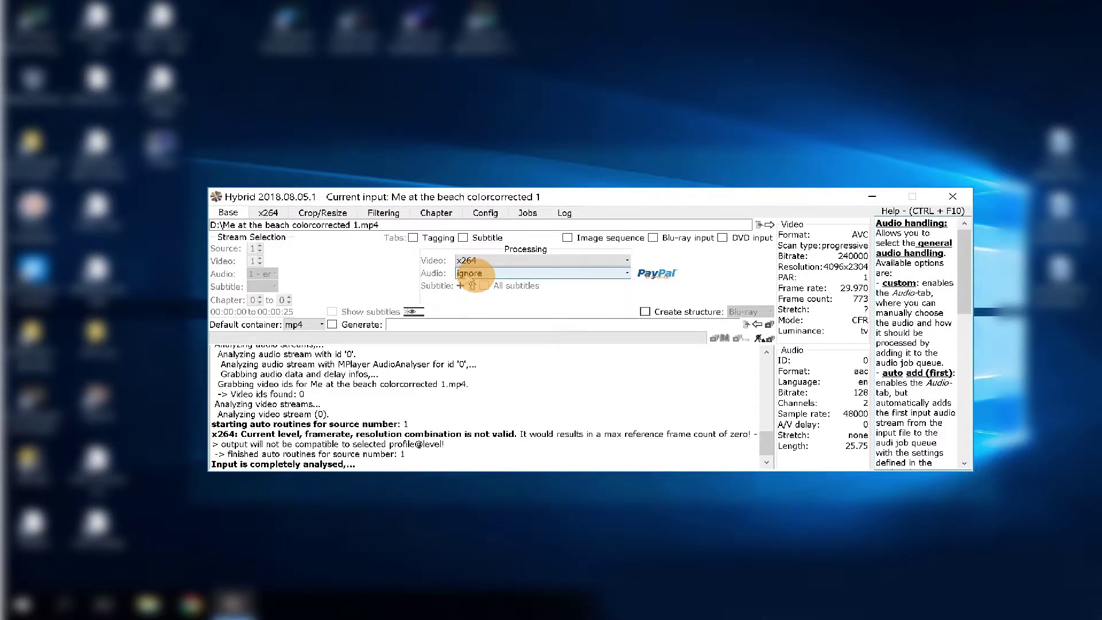
pyautogui.click(472, 277)
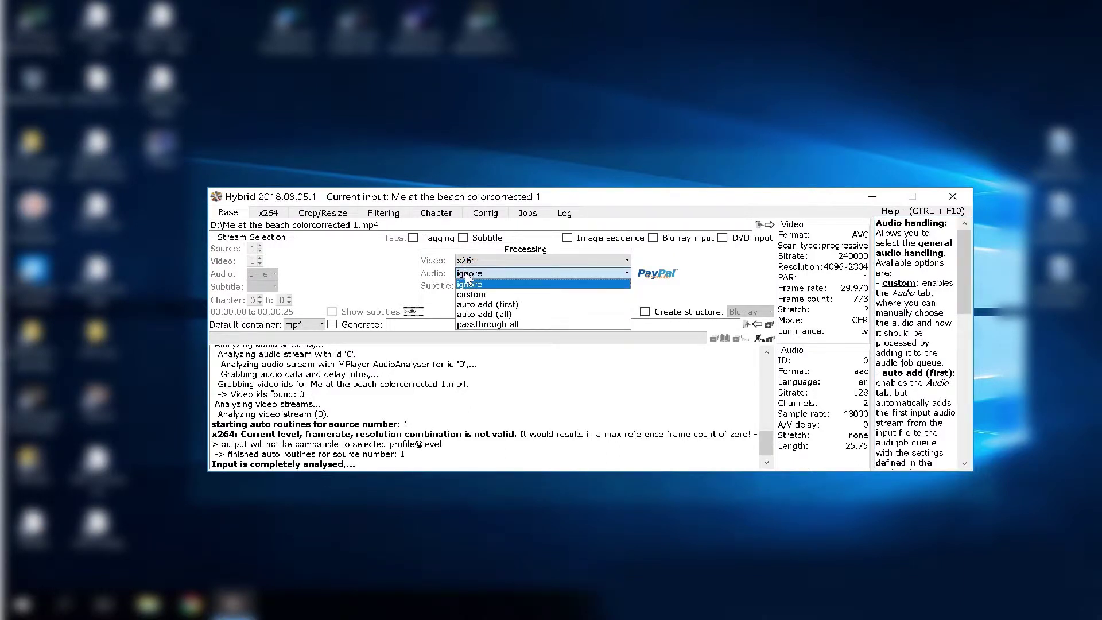
pyautogui.click(472, 325)
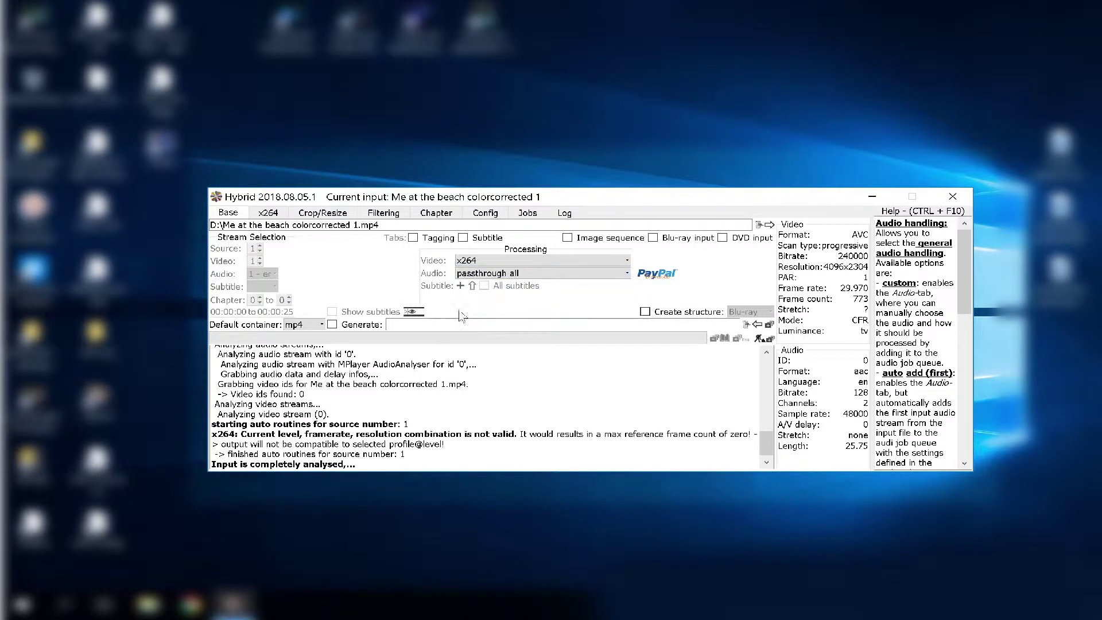
# Set the x264 AVC level to 5.2 and open the bitrate value for editing.
pyautogui.click(268, 213)
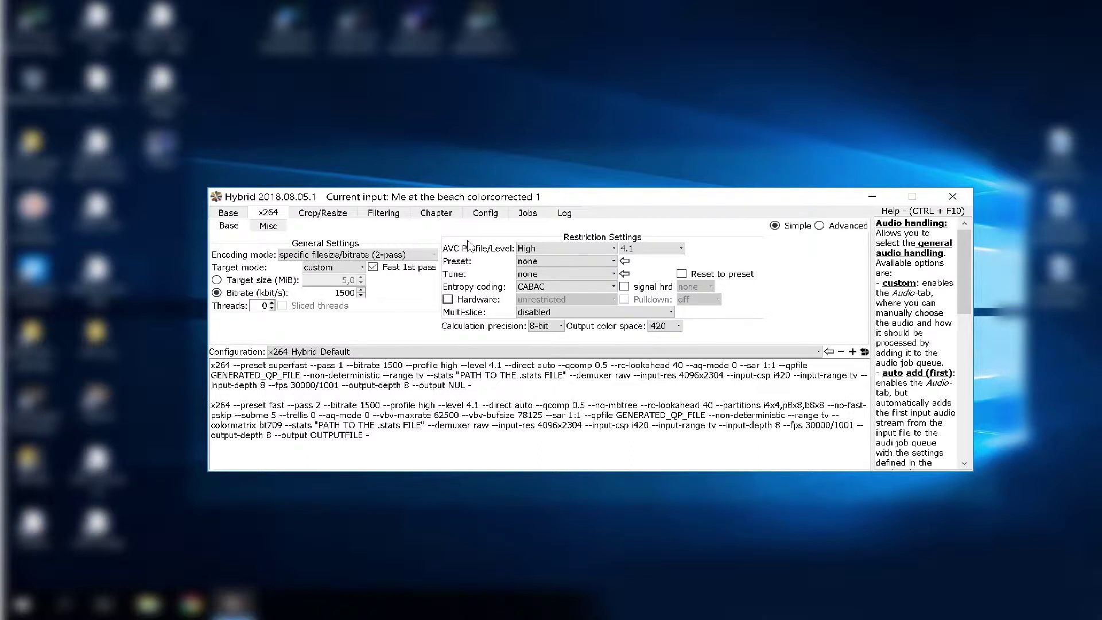
pyautogui.click(627, 249)
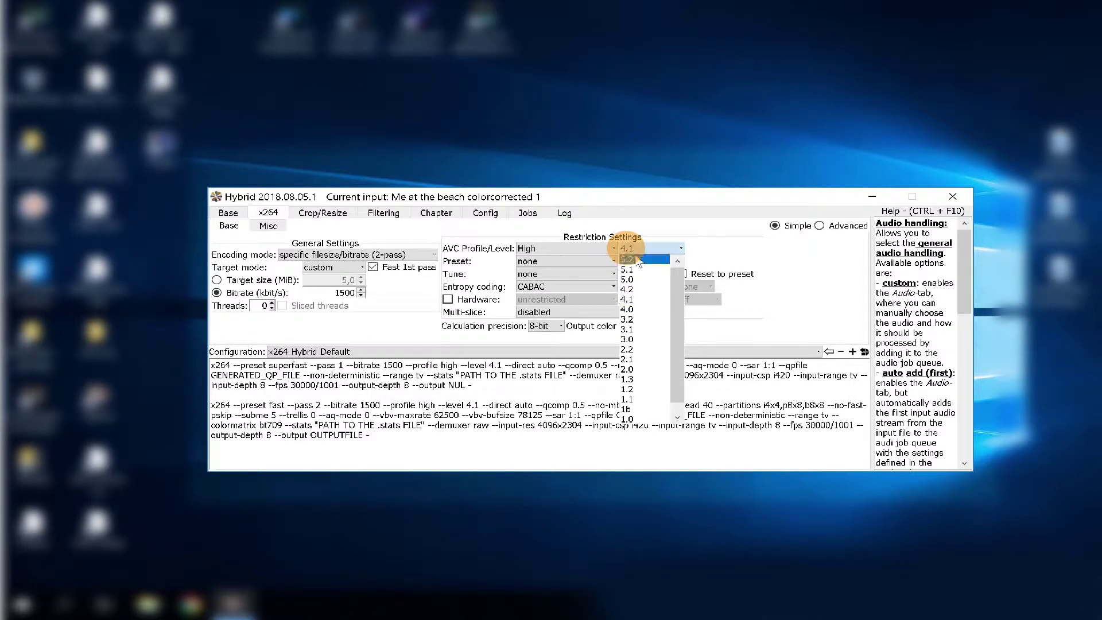
pyautogui.click(628, 259)
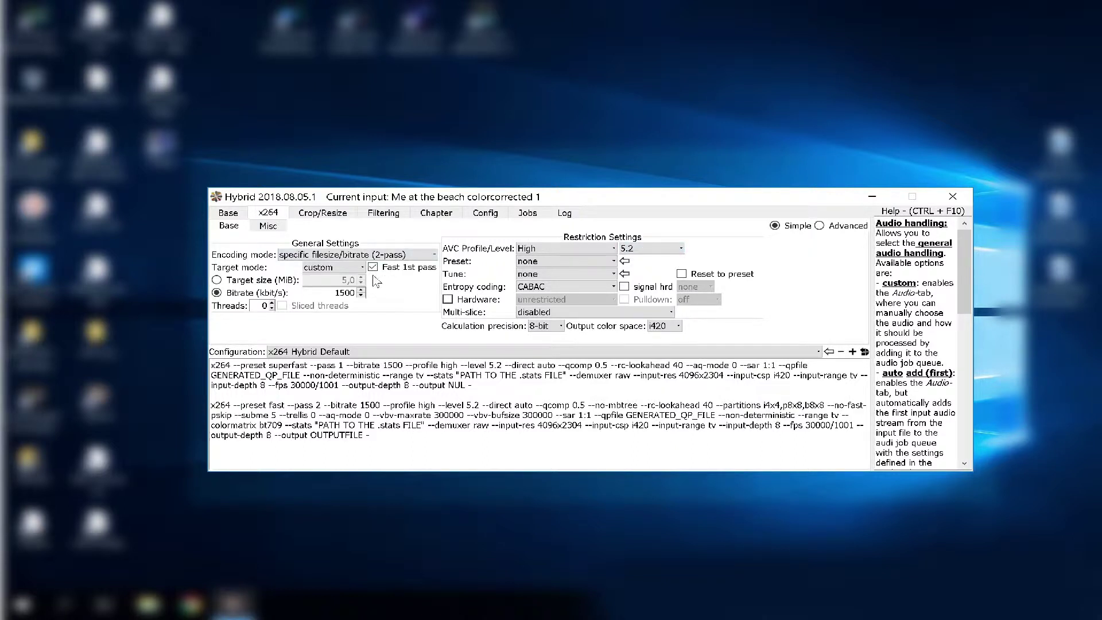
pyautogui.click(345, 293)
# Switch the filtering support to Avisynth so that the Avisynth filters can be edited.
pyautogui.click(394, 222)
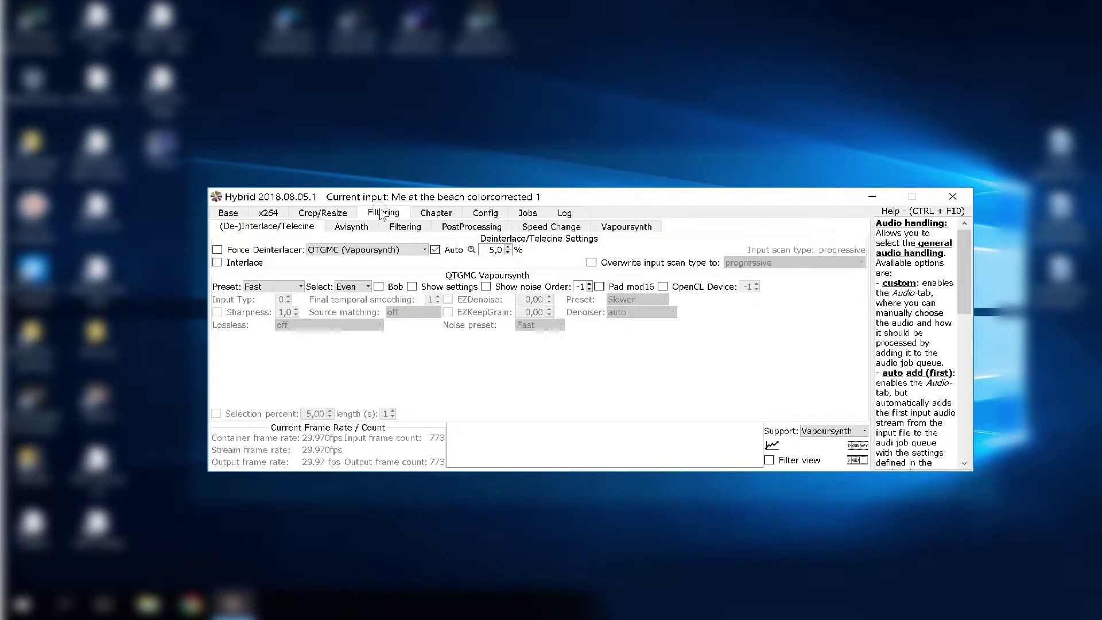
pyautogui.click(357, 225)
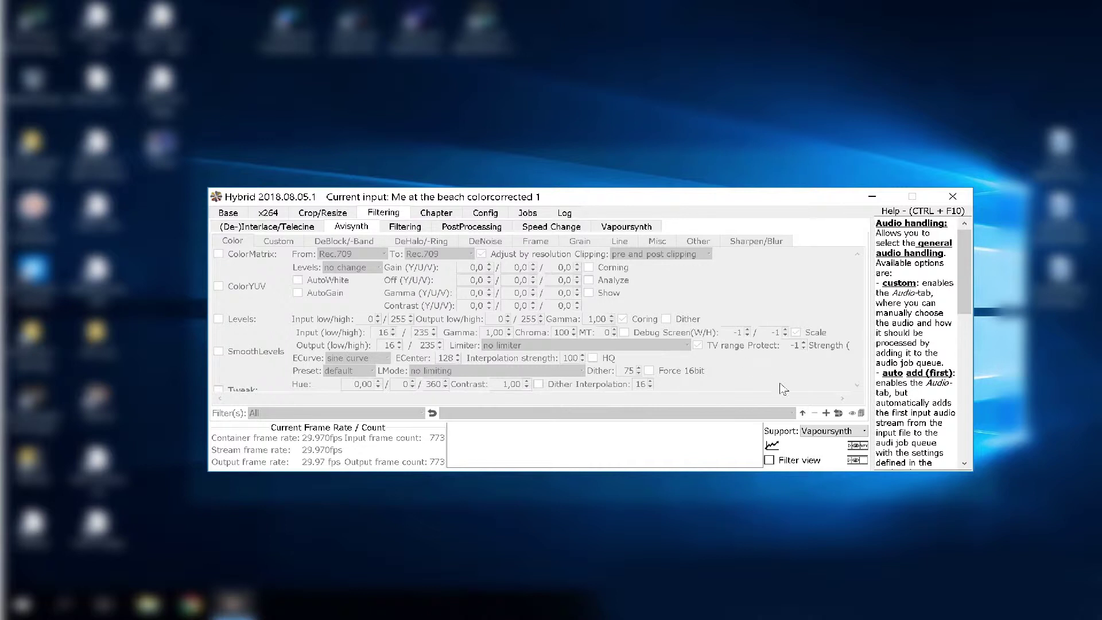
pyautogui.click(827, 432)
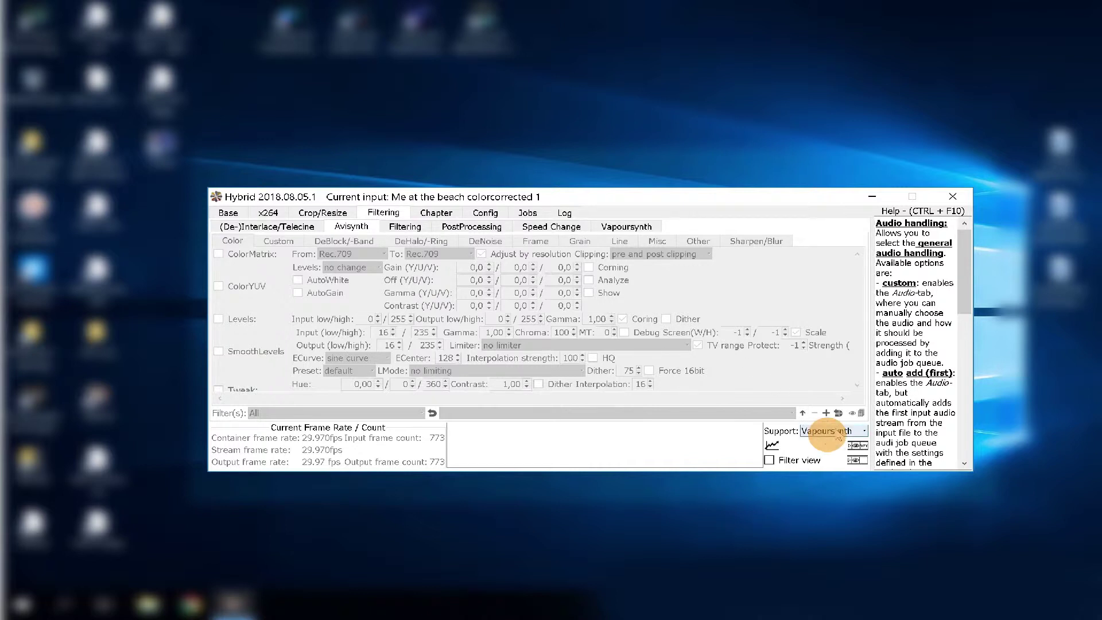
pyautogui.click(839, 434)
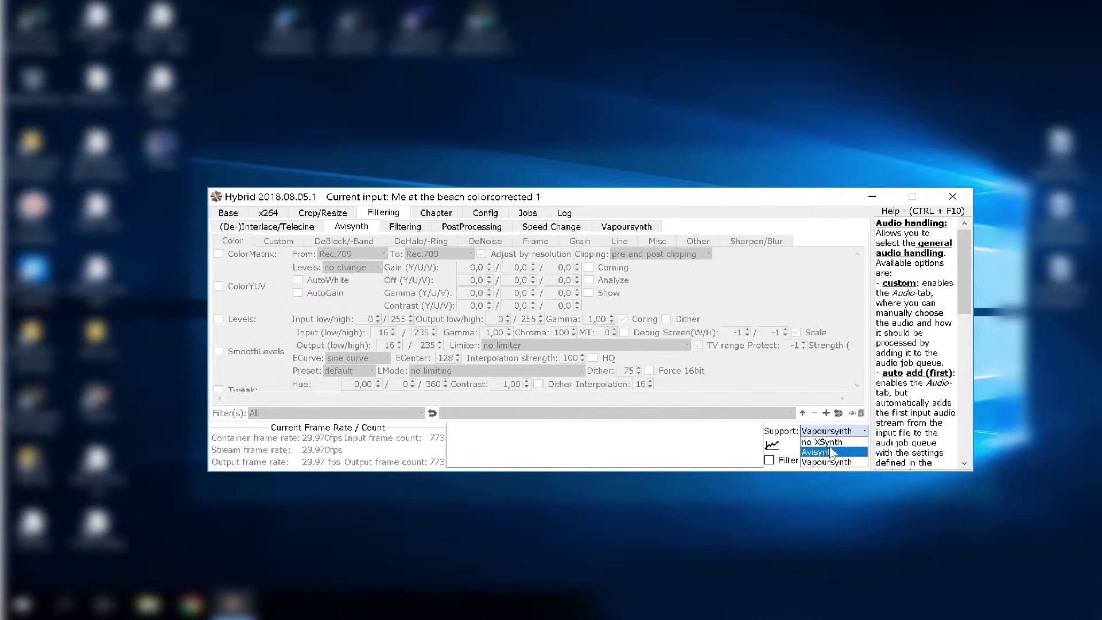
pyautogui.click(832, 453)
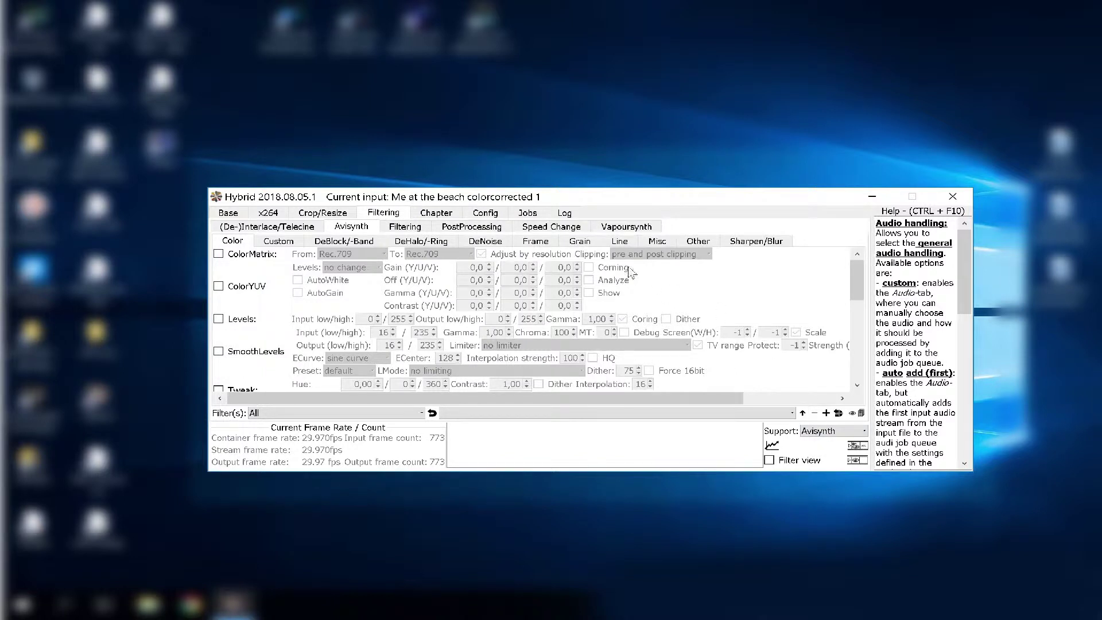
# Enable FPS adjust among the Avisynth frame filters and choose InterFrame as its method.
pyautogui.click(535, 241)
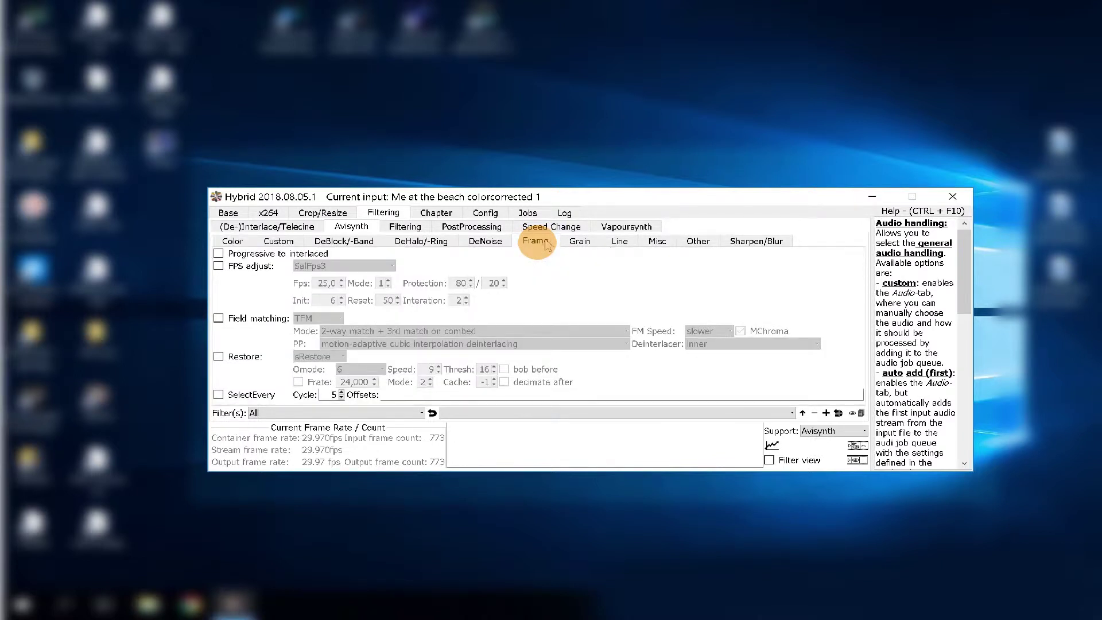
pyautogui.click(222, 268)
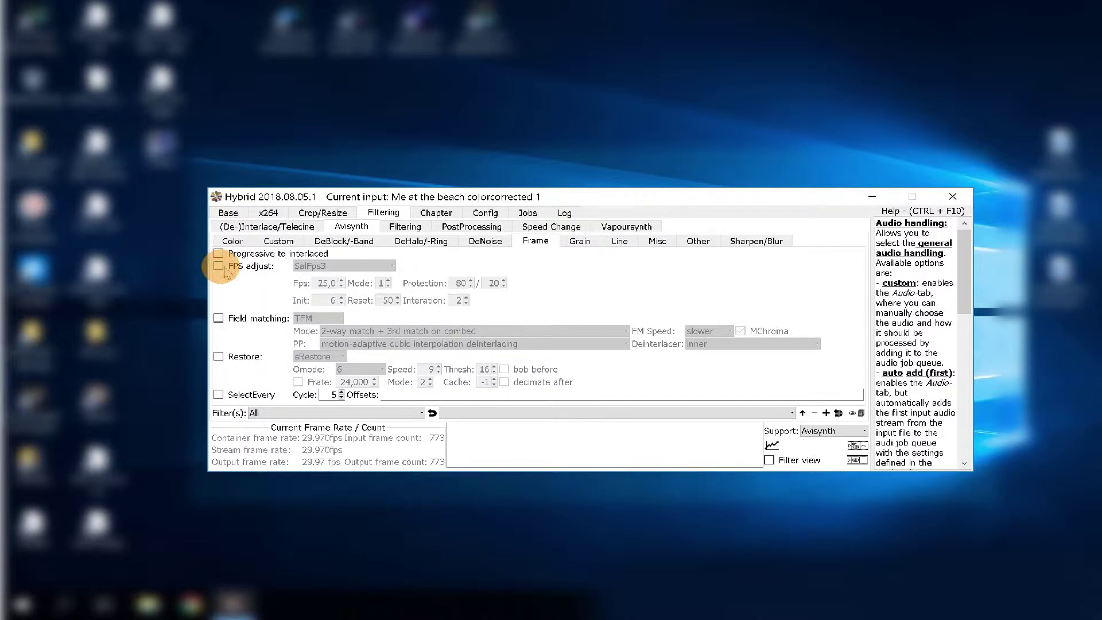
pyautogui.click(220, 268)
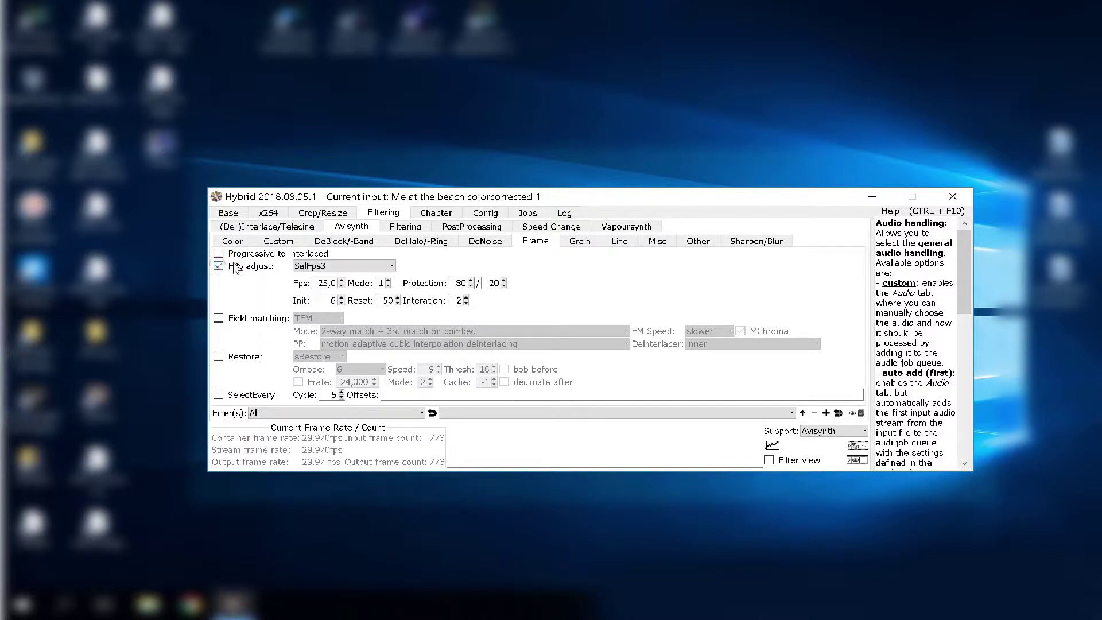
pyautogui.click(315, 266)
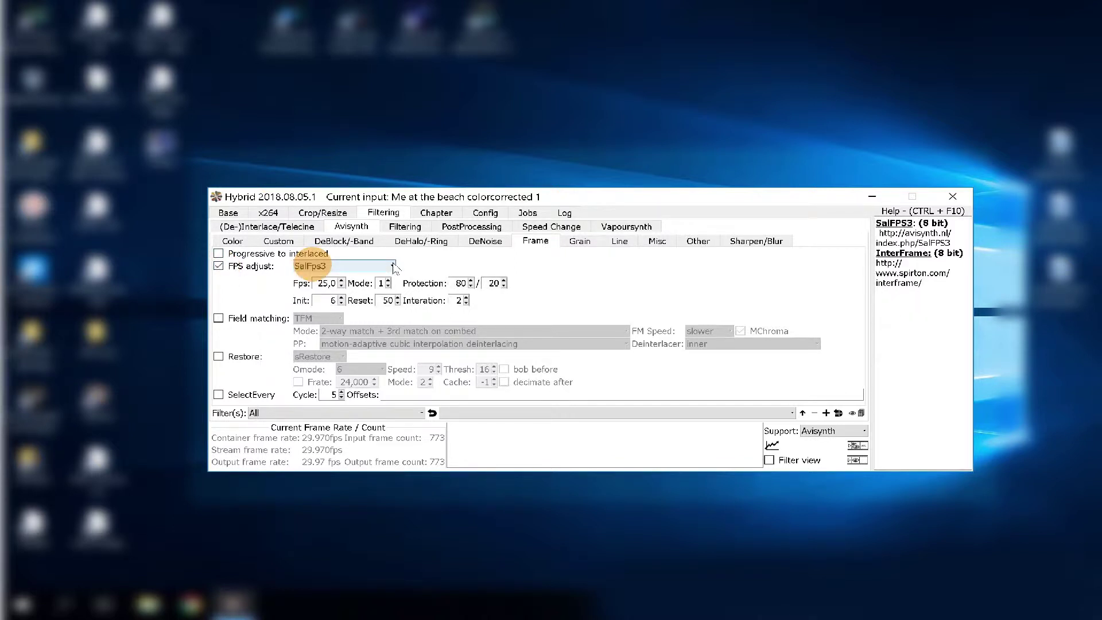
pyautogui.click(393, 267)
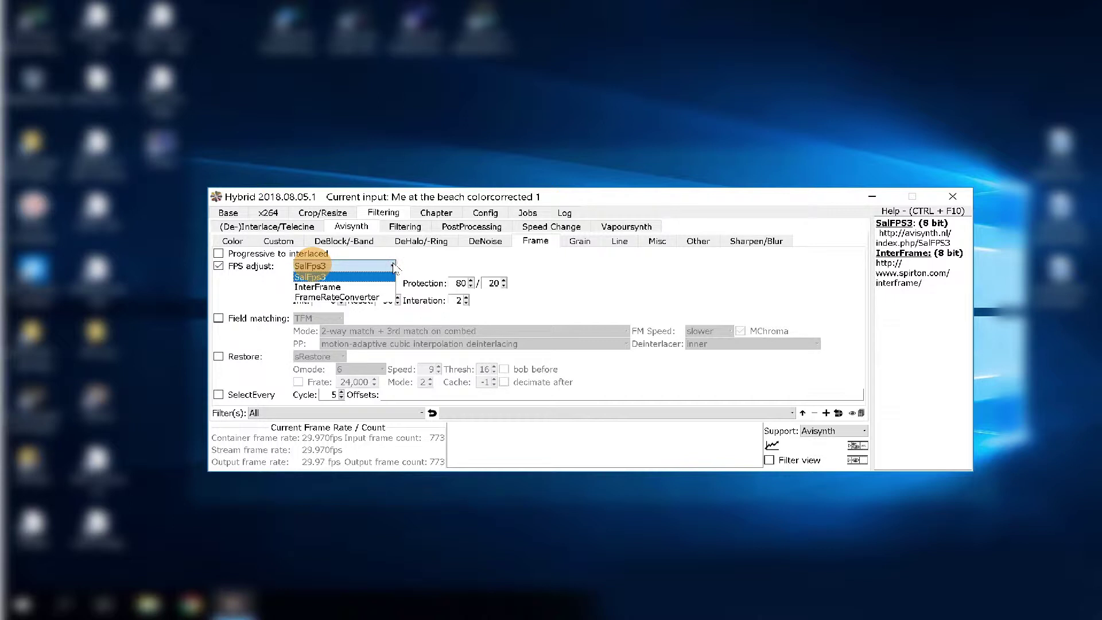
pyautogui.click(321, 277)
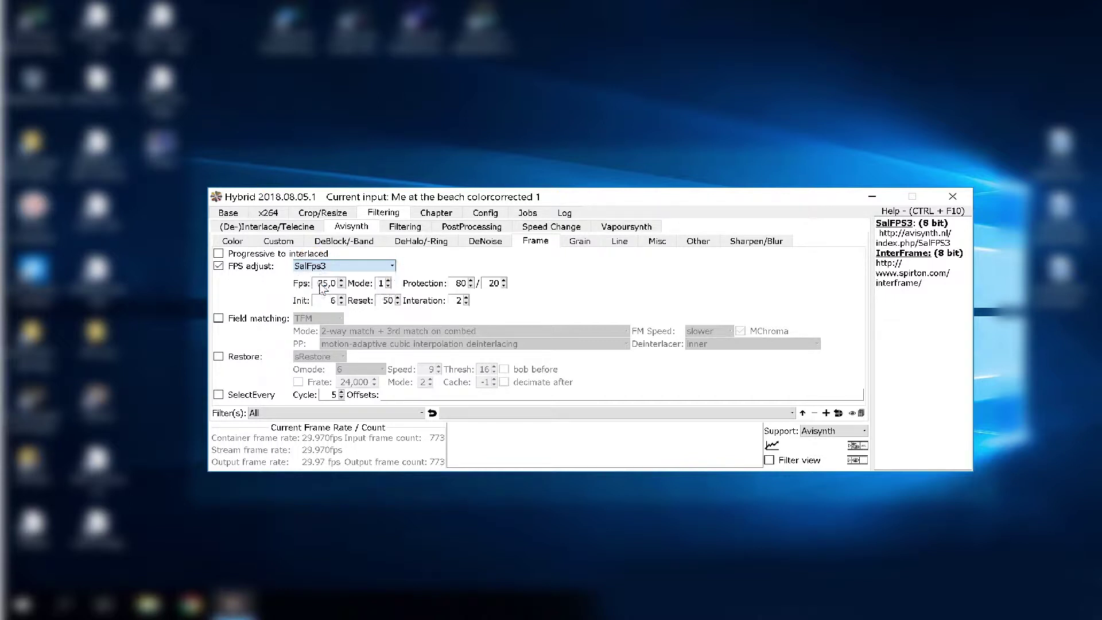
pyautogui.press('Down')
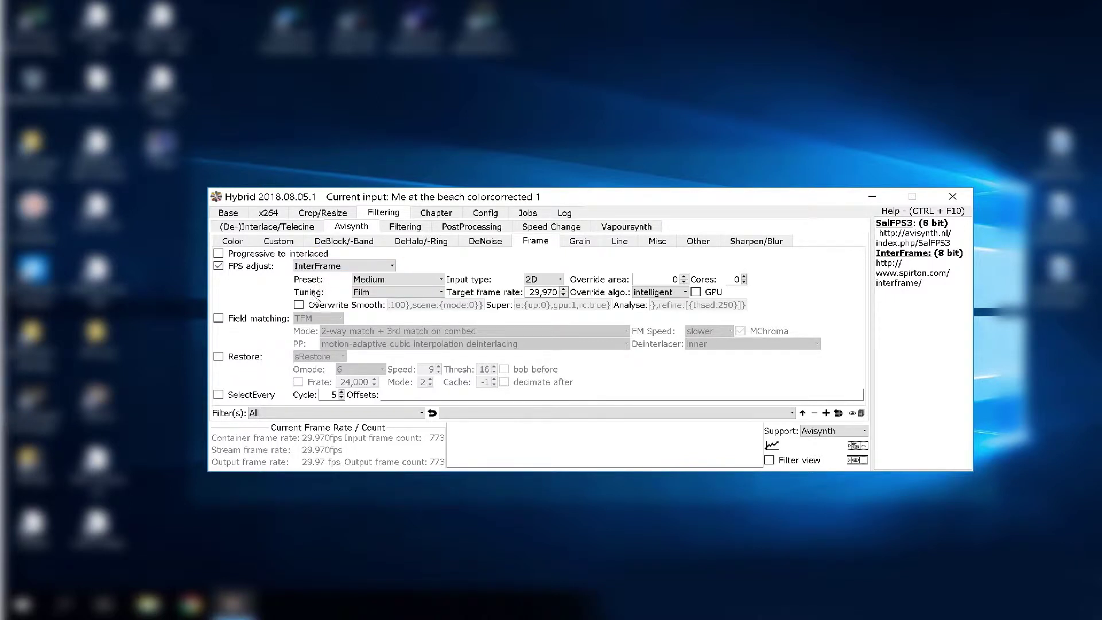
# Set the InterFrame tuning to Smooth and the target frame rate to 60.
pyautogui.click(442, 294)
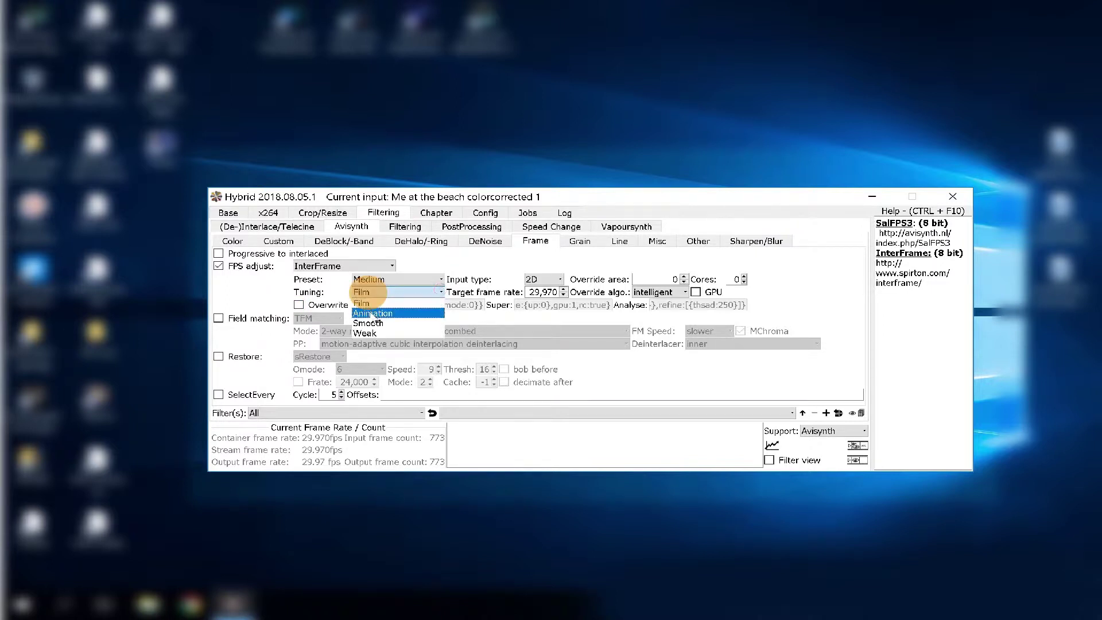
pyautogui.click(368, 323)
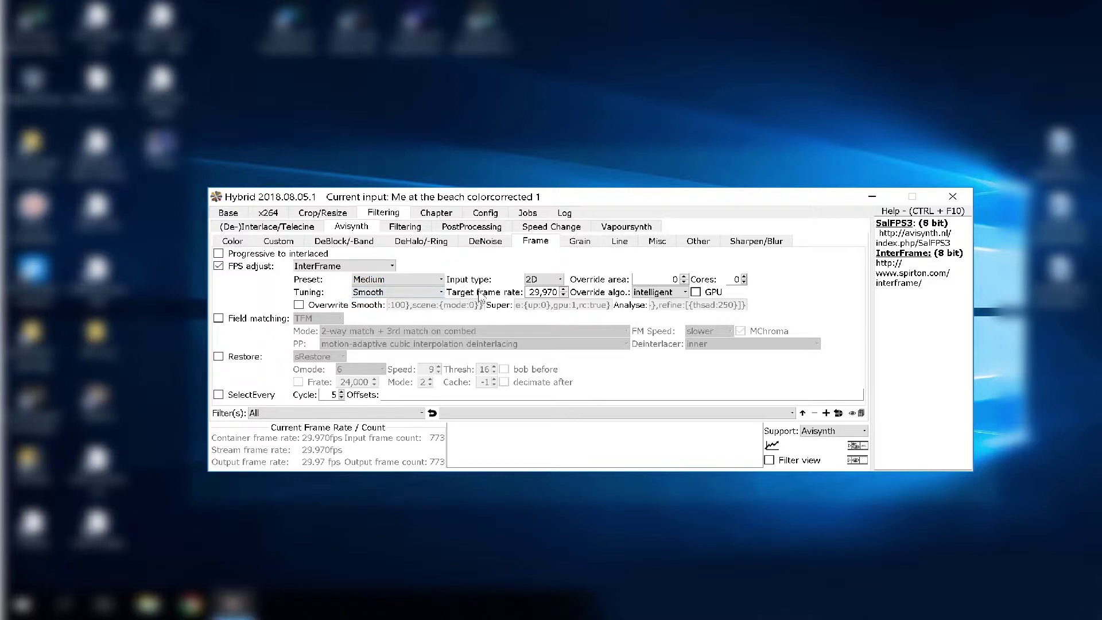
pyautogui.click(532, 292)
pyautogui.click(556, 293)
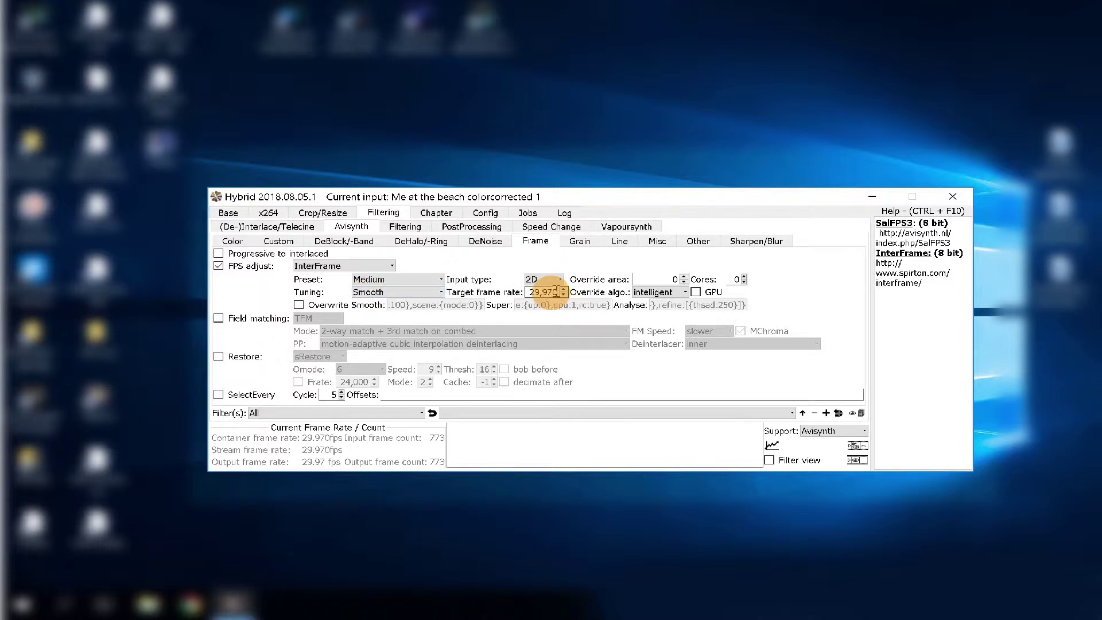
pyautogui.moveTo(558, 292); pyautogui.dragTo(527, 291)
pyautogui.write('60')
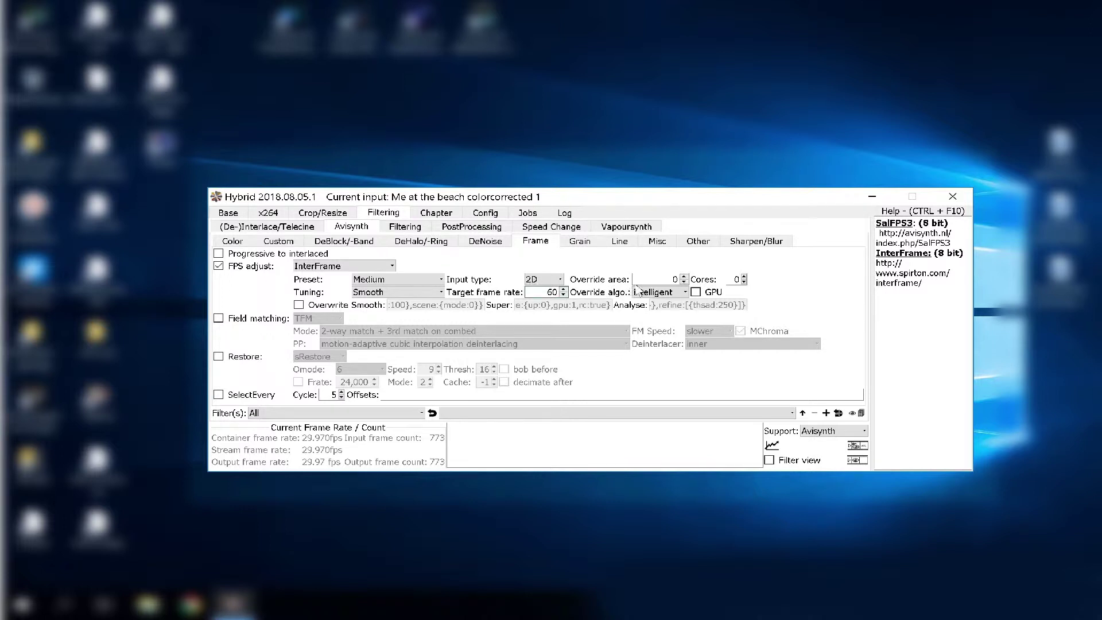
# Set the InterFrame override algorithm to smooth and enable GPU acceleration.
pyautogui.click(657, 292)
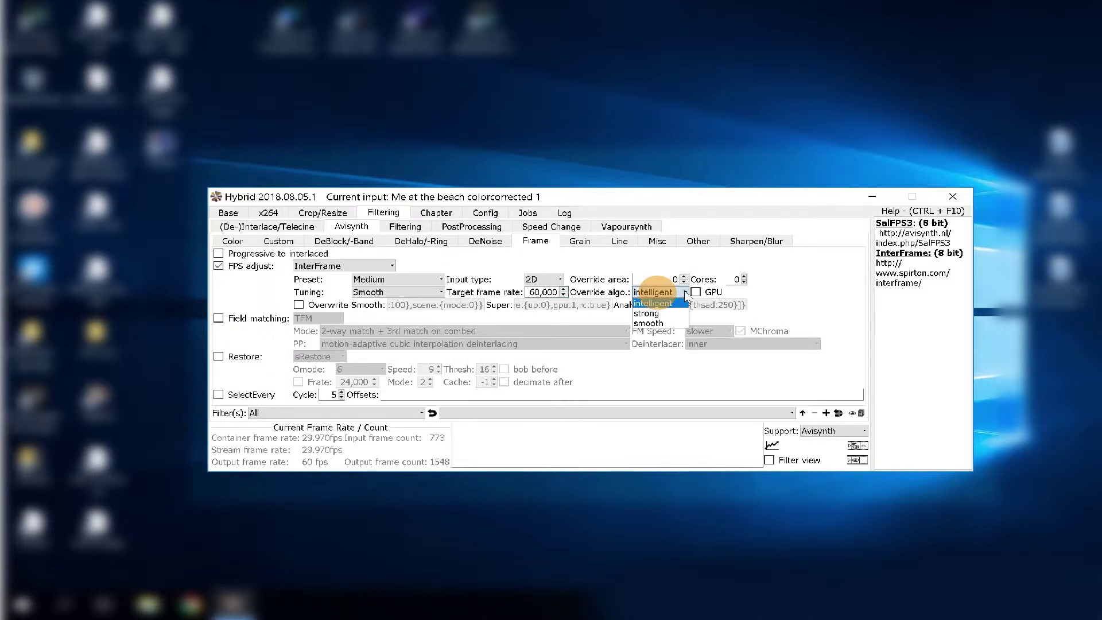
pyautogui.click(649, 323)
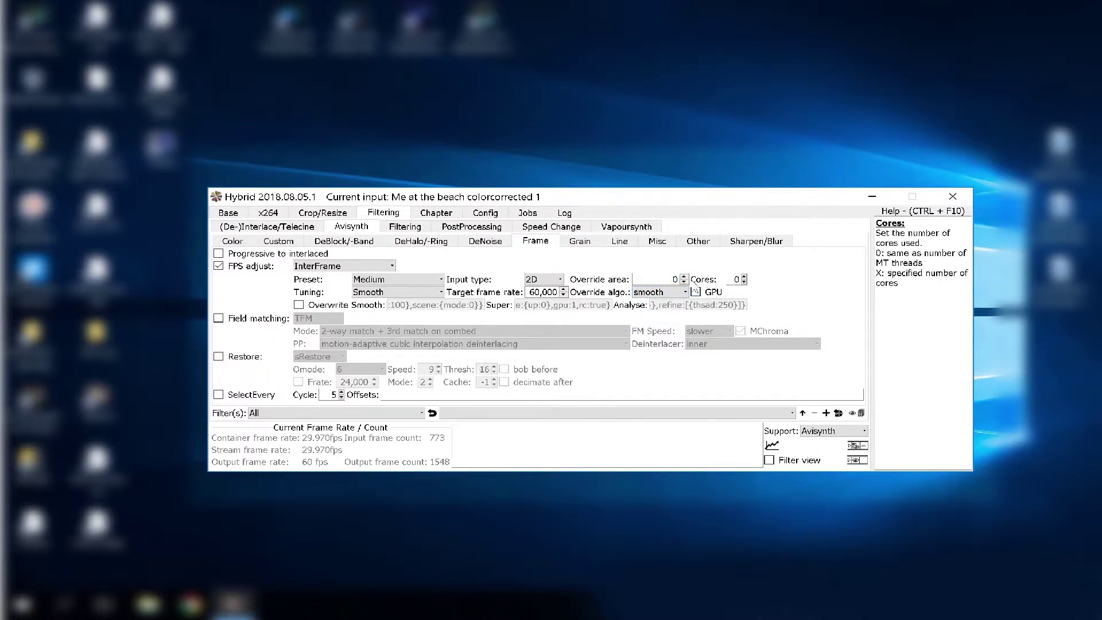
pyautogui.click(702, 290)
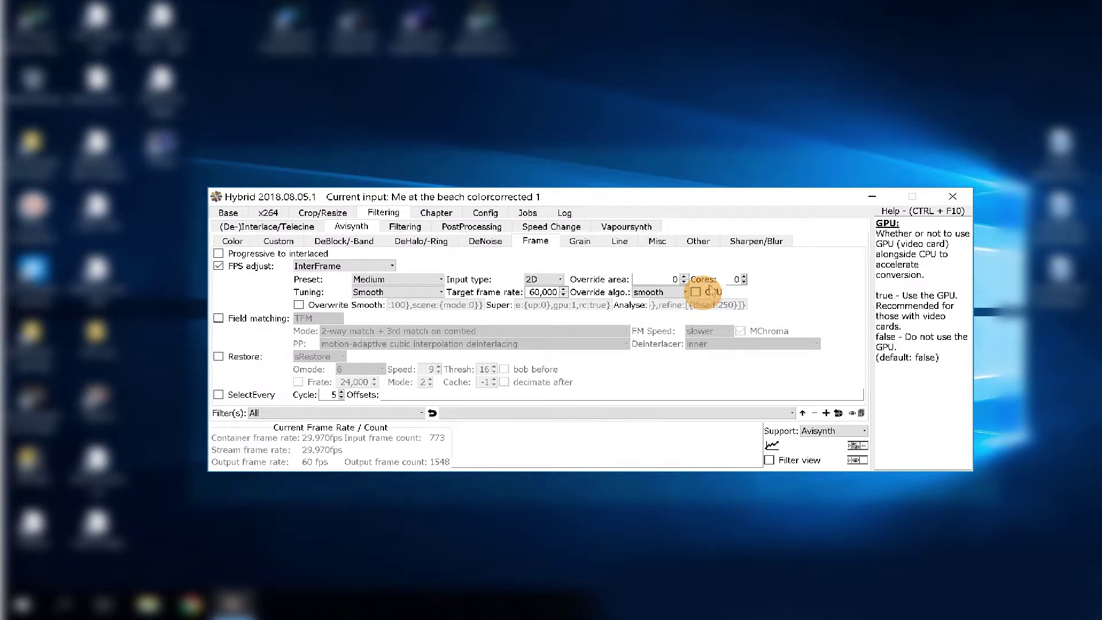
pyautogui.click(698, 293)
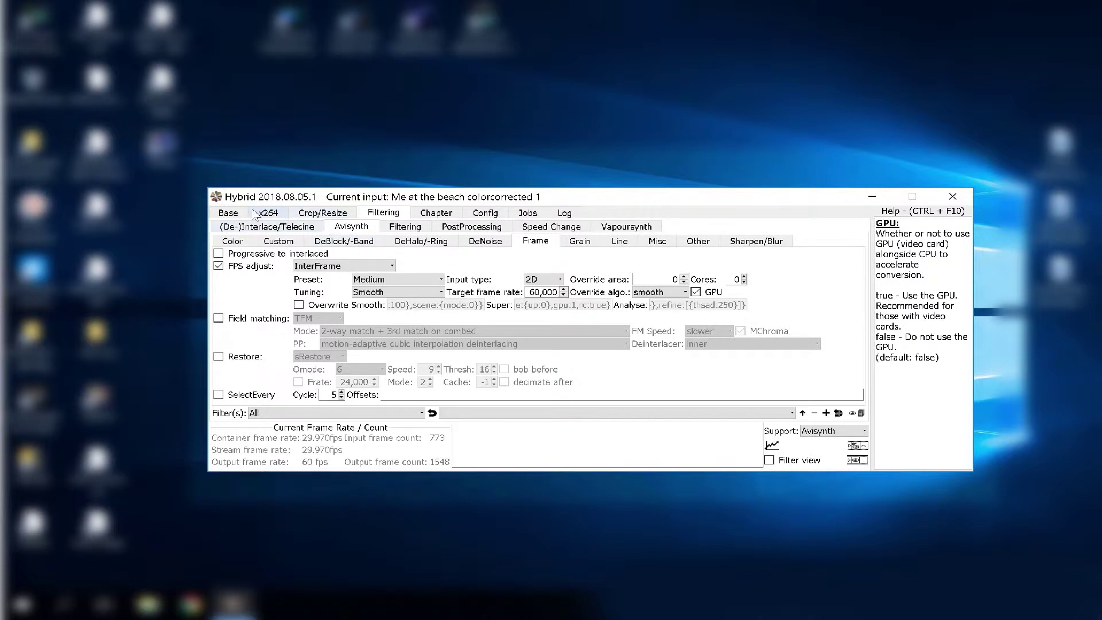
# Set the output file to "me at the beach 60fps" on the SENASTE (D:) drive.
pyautogui.click(229, 213)
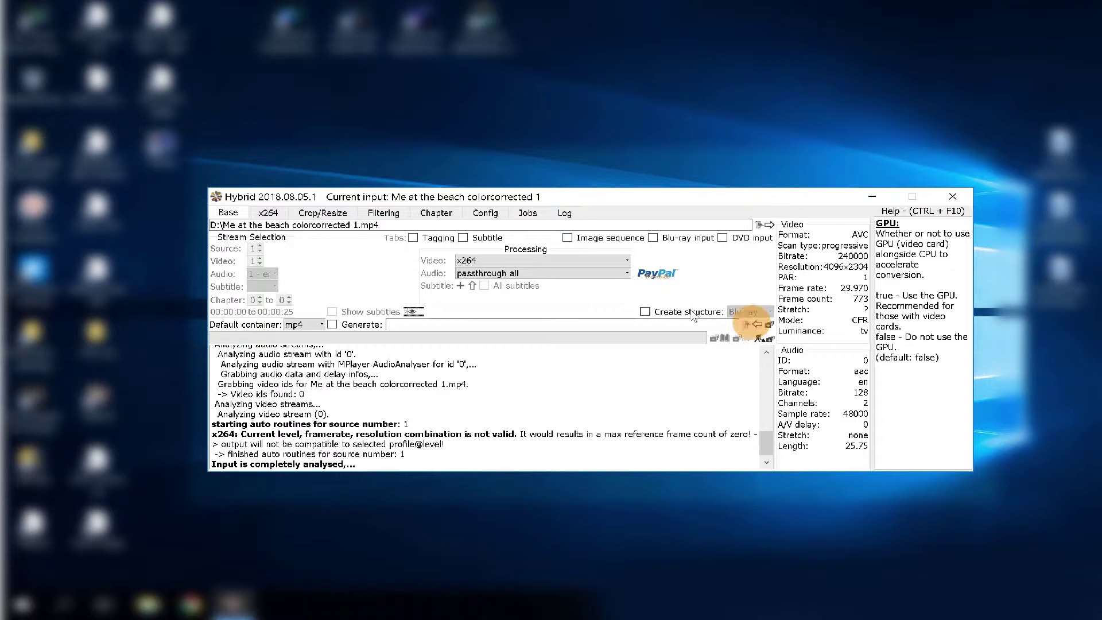
pyautogui.click(757, 326)
pyautogui.click(756, 325)
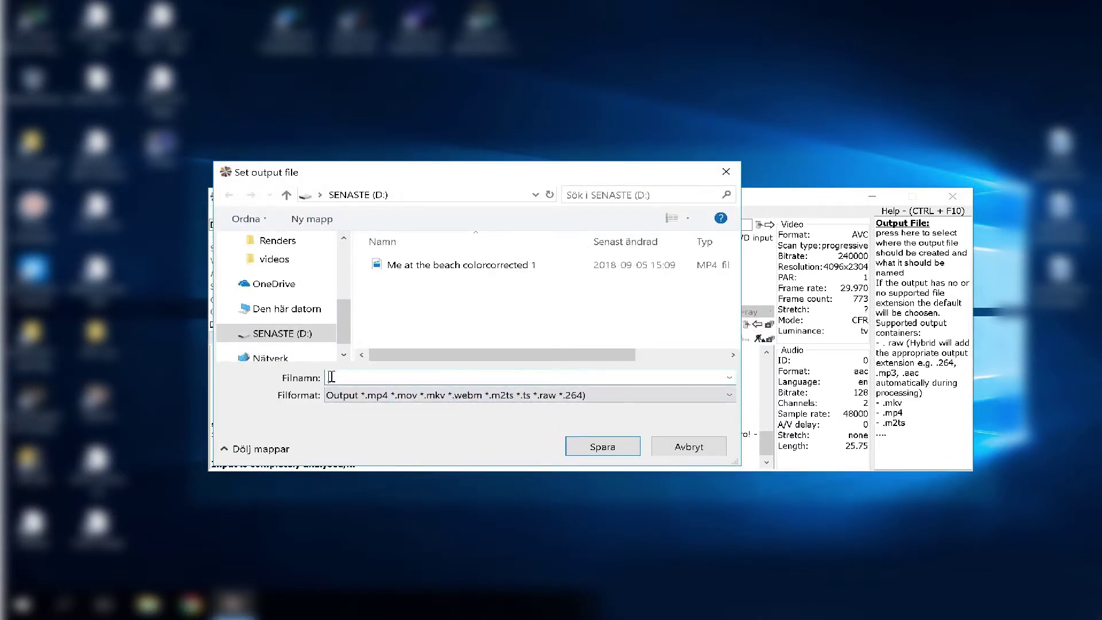
pyautogui.click(332, 377)
pyautogui.write('M')
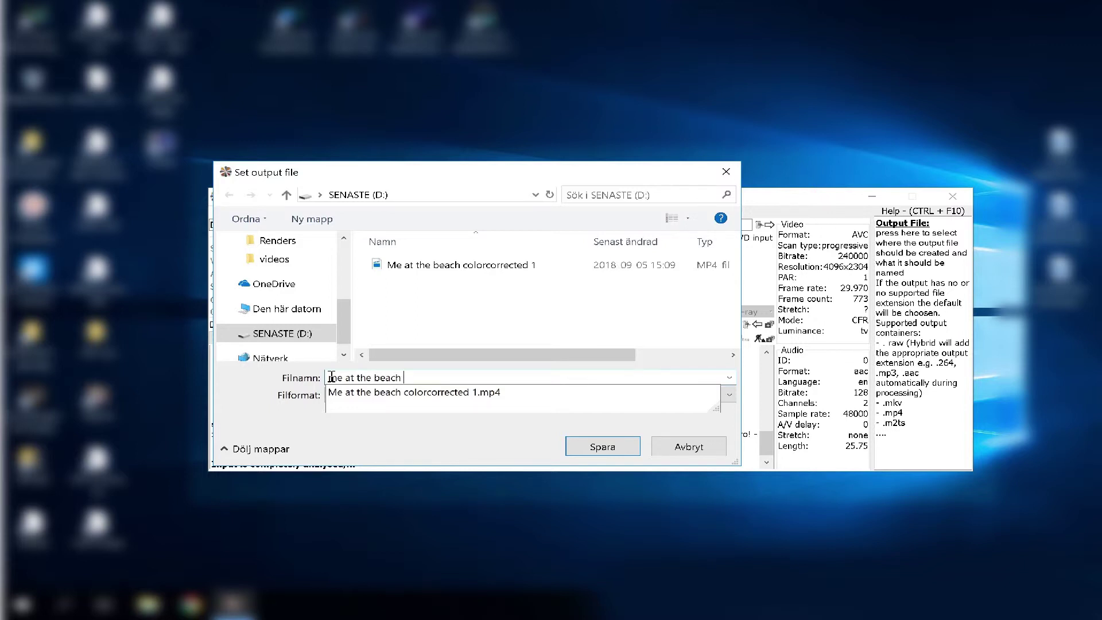
pyautogui.write('60fps')
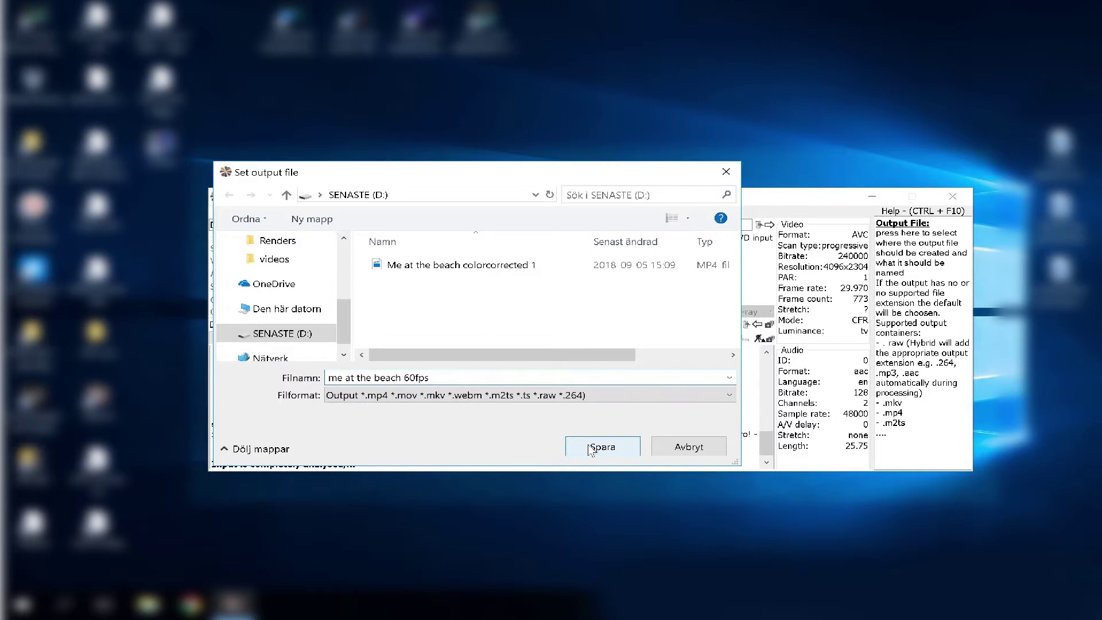
pyautogui.click(603, 453)
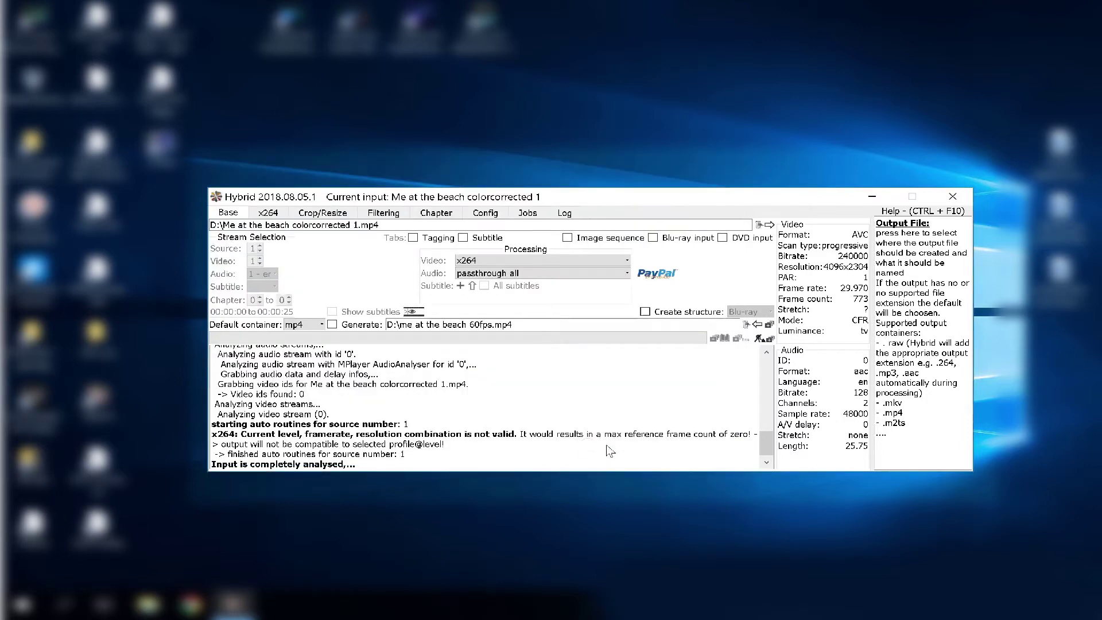
# Add the conversion job to the queue and start processing the queue.
pyautogui.click(759, 339)
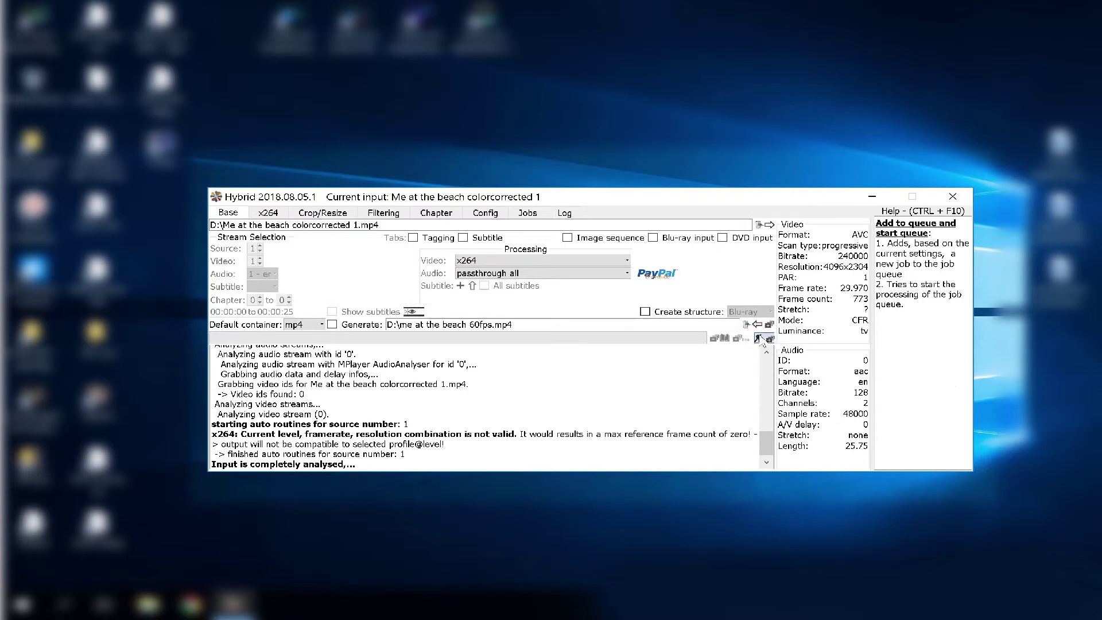
pyautogui.click(759, 340)
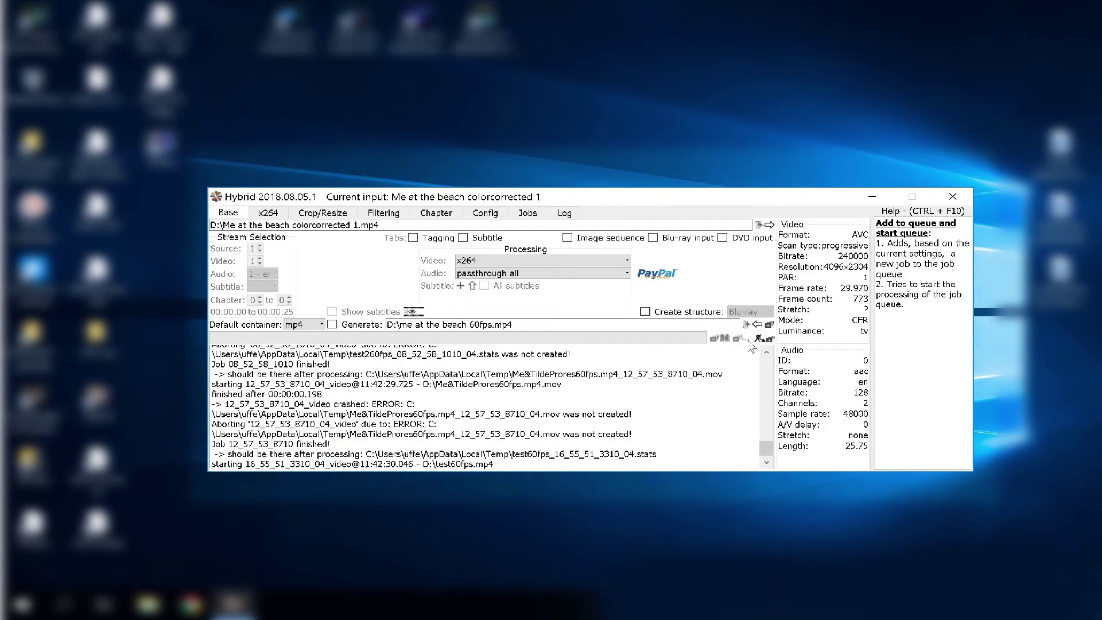